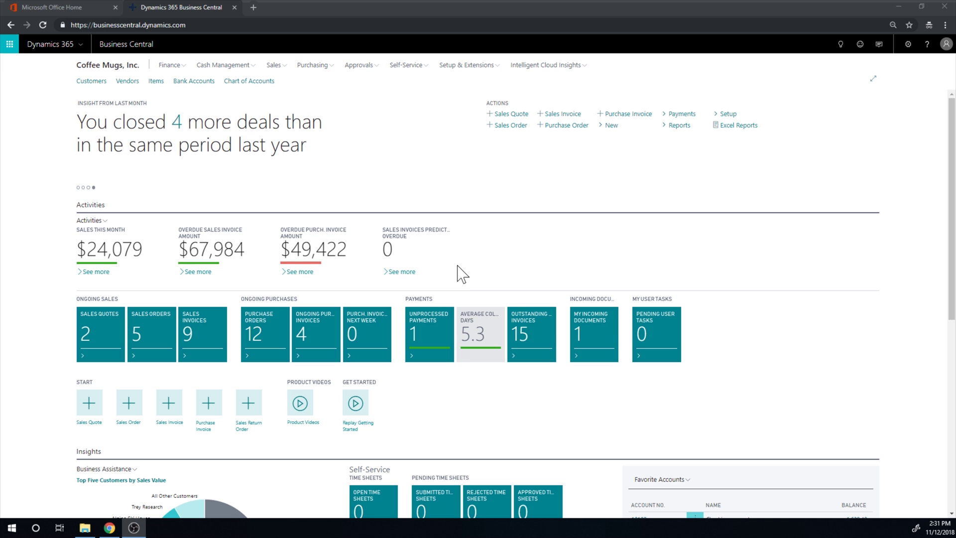
Open Outstanding Invoices from the Payments tile and bring up the Posting Date column menu
left_click(531, 329)
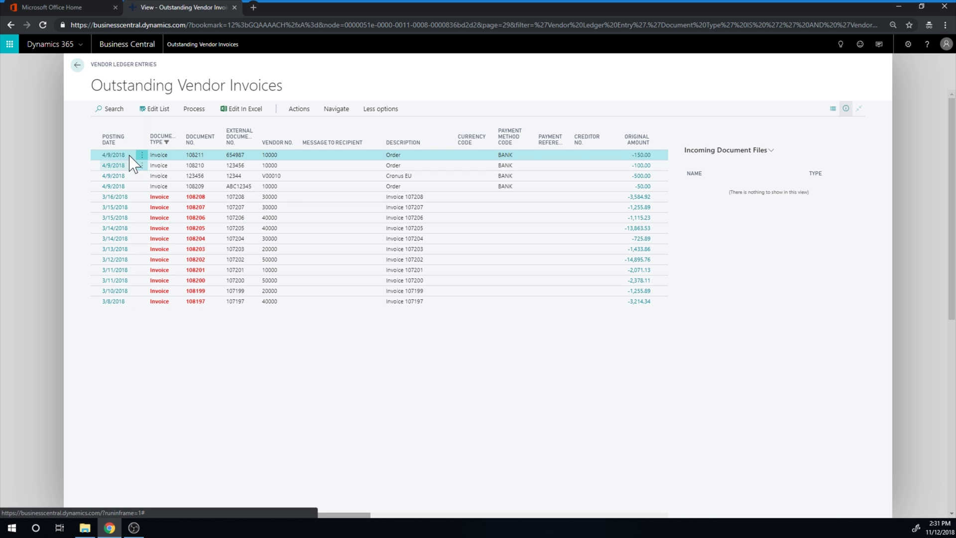
left_click(132, 143)
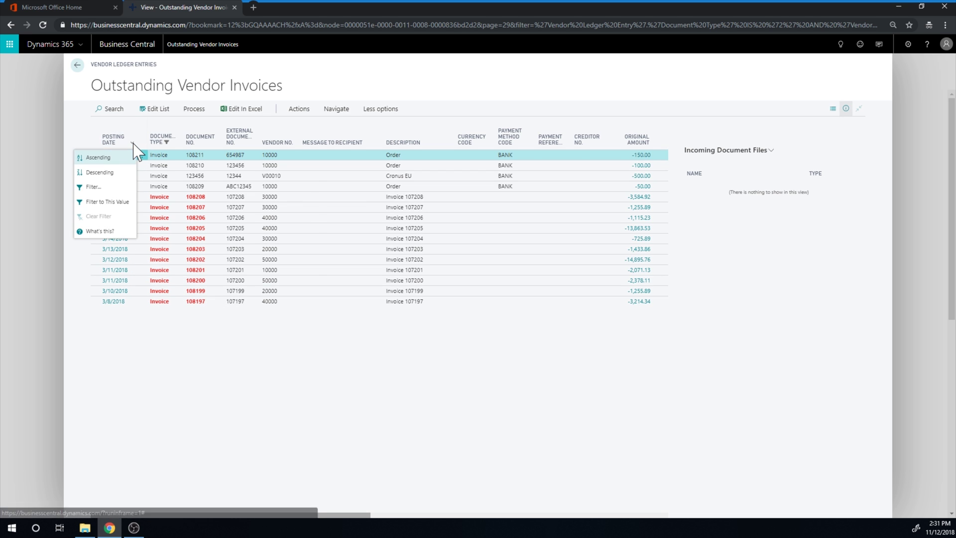
Add a Vendor No. filter for vendor 10000 (Fabrikam, Inc.), then hide the filter pane
left_click(102, 188)
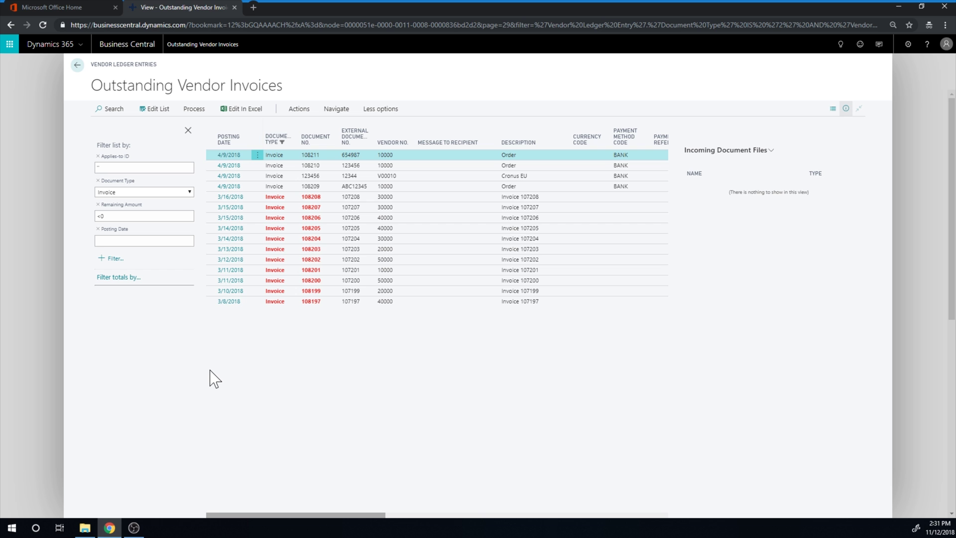
left_click(102, 240)
left_click(109, 258)
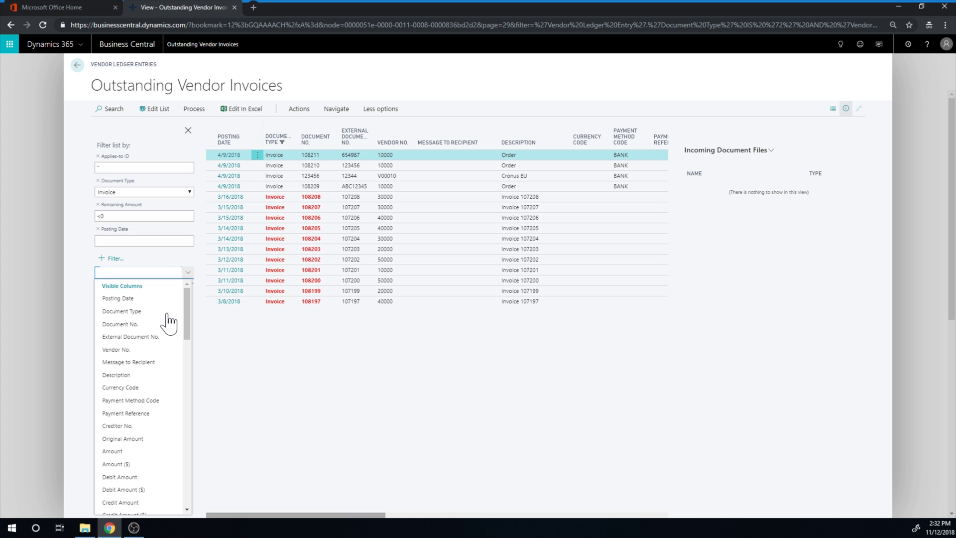
left_click(124, 350)
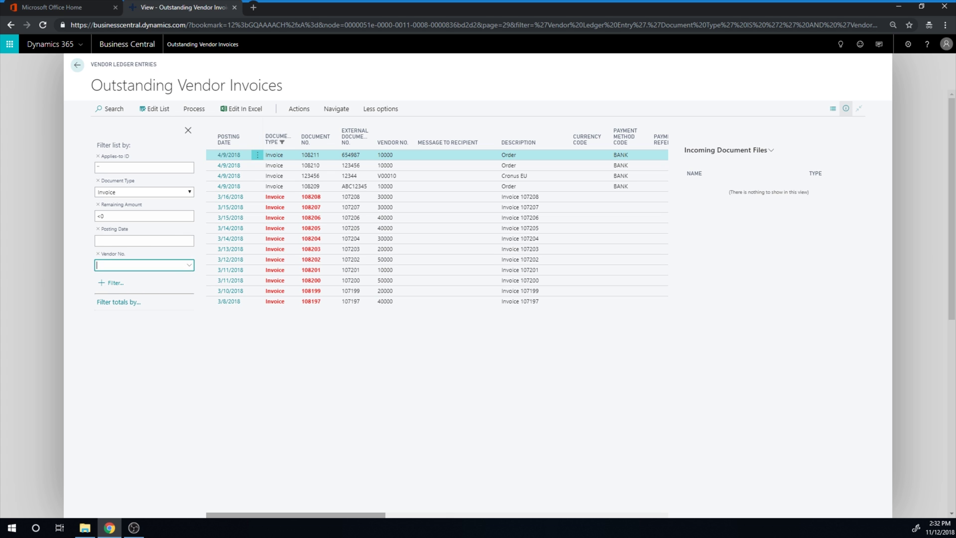
left_click(190, 266)
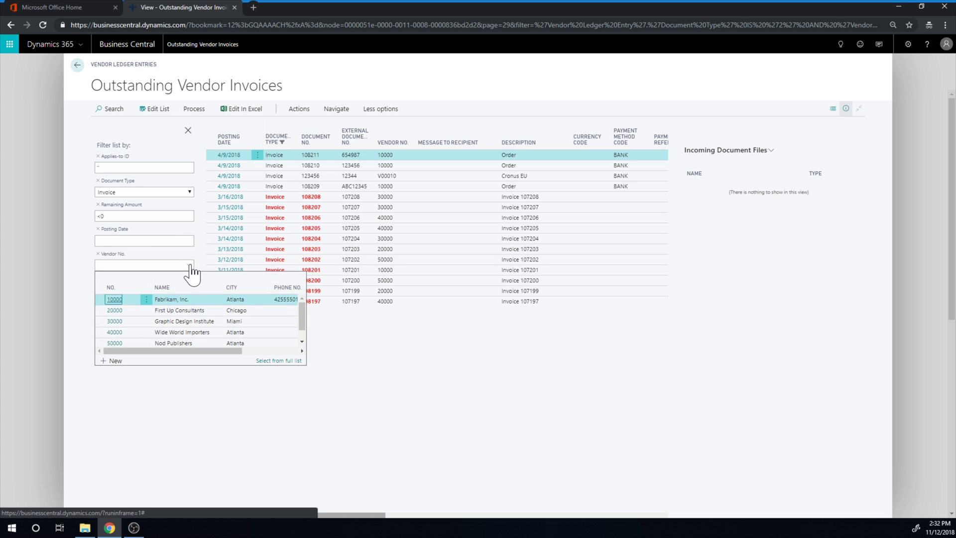
left_click(114, 300)
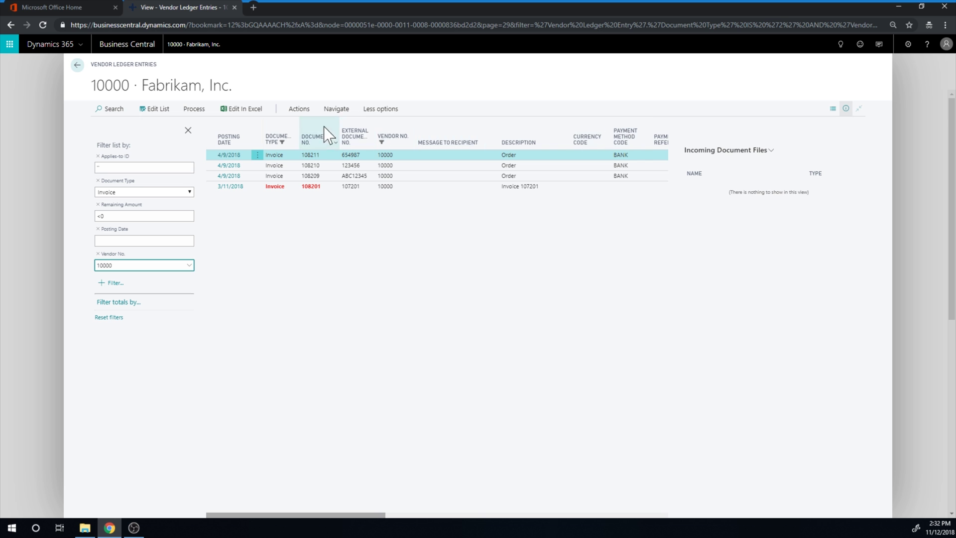
left_click(188, 130)
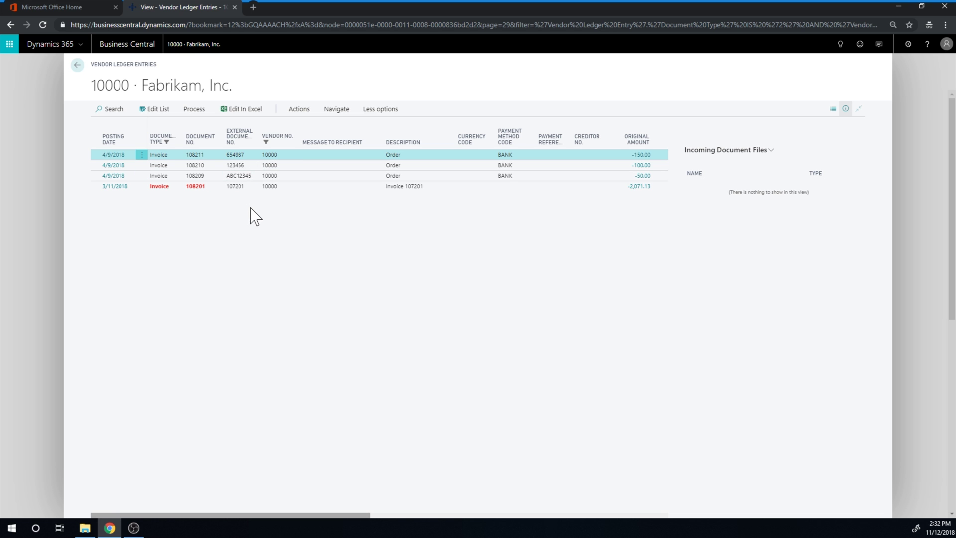
left_click(908, 44)
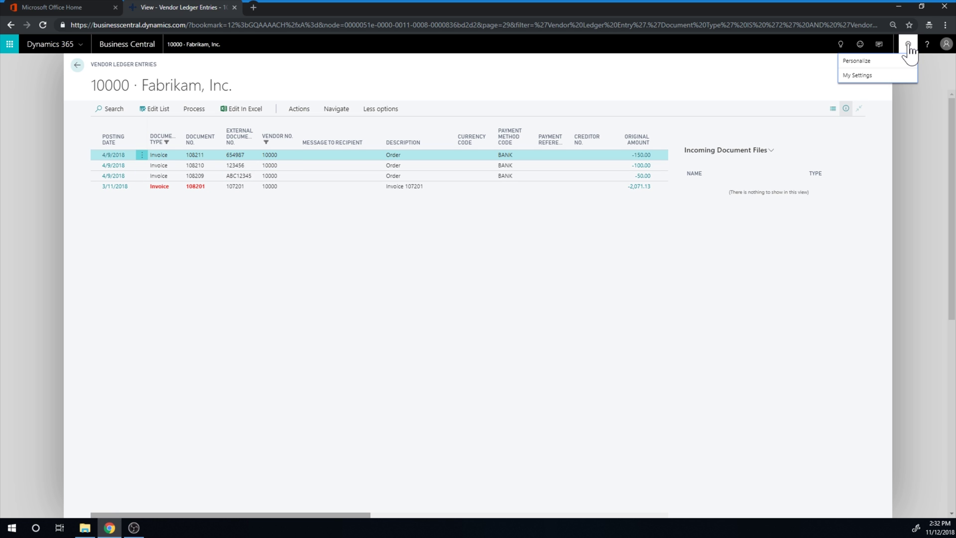
left_click(857, 61)
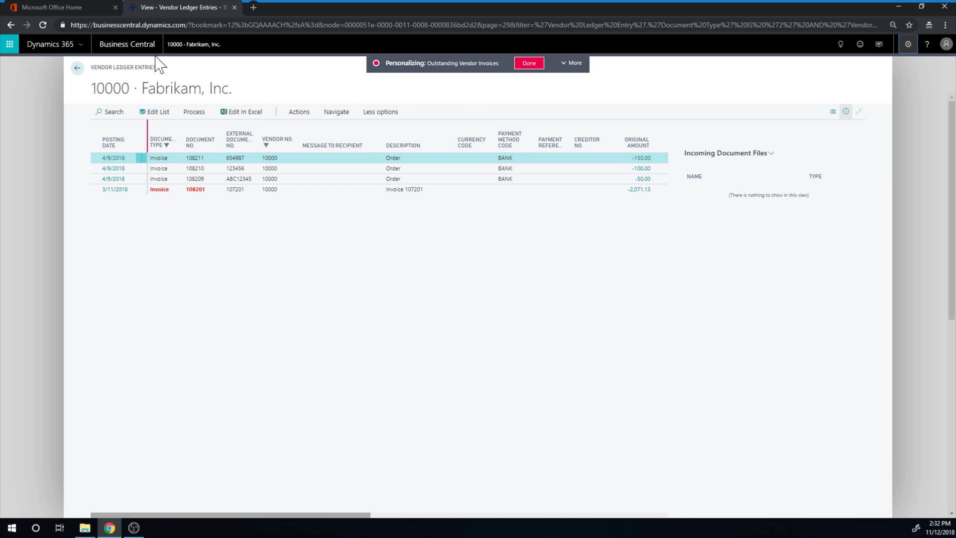
left_click(572, 63)
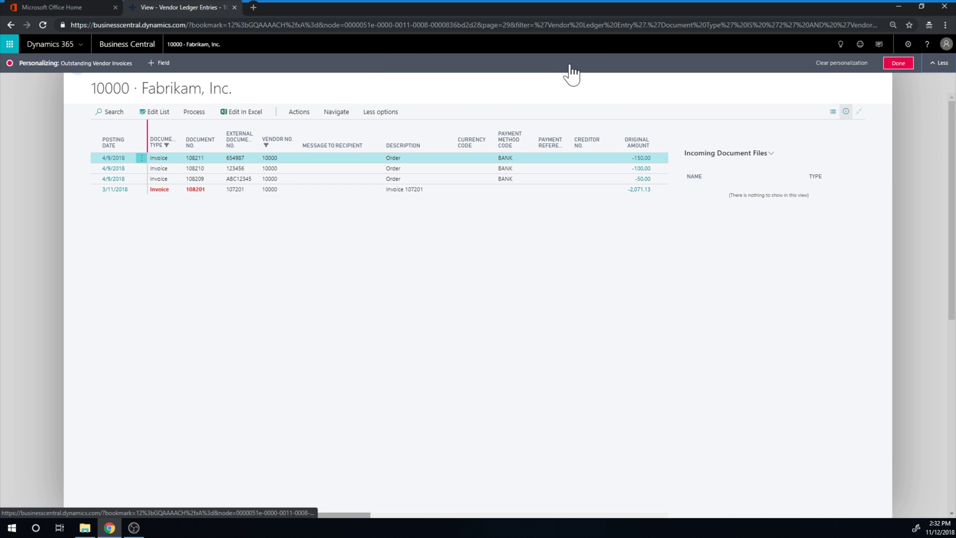
left_click(154, 63)
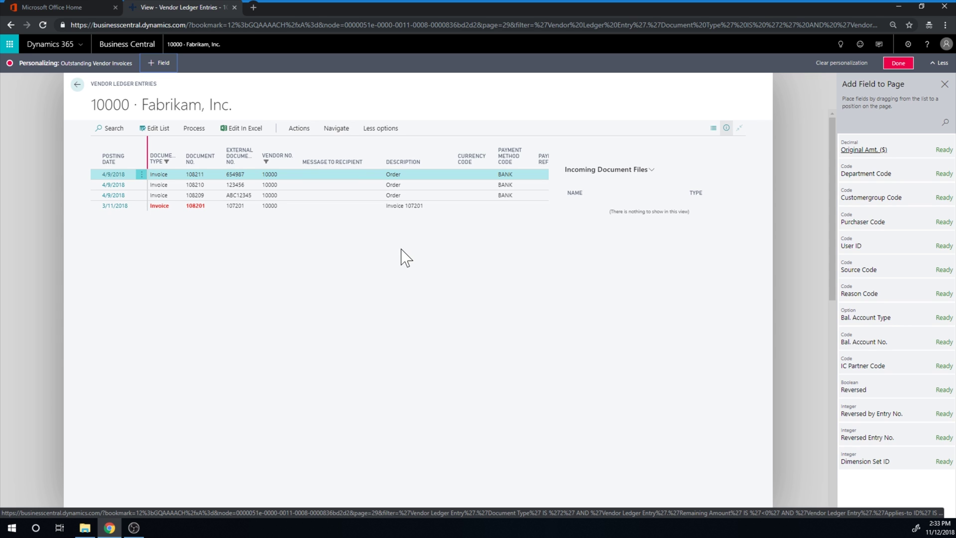
left_click(944, 84)
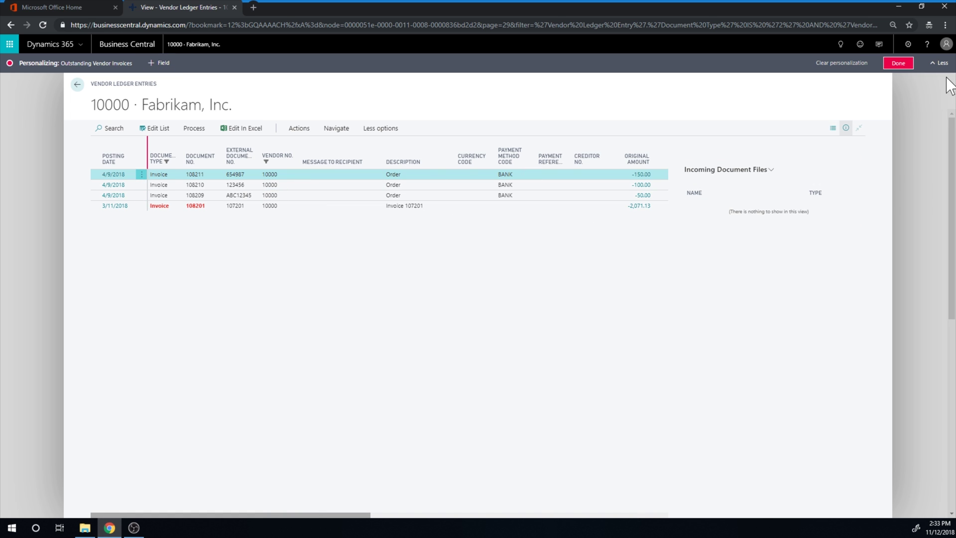
left_click(899, 64)
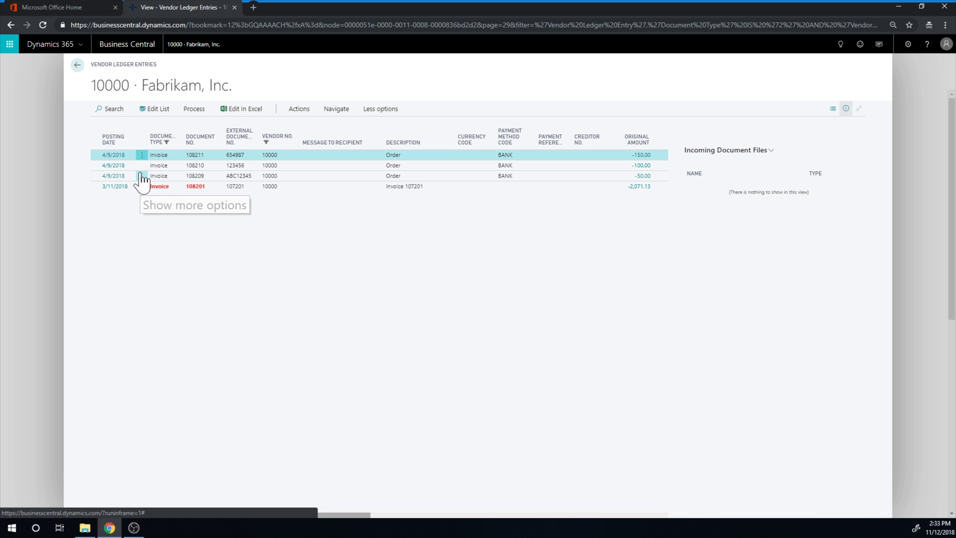
Show the list's filters from the Document Type column menu
left_click(142, 155)
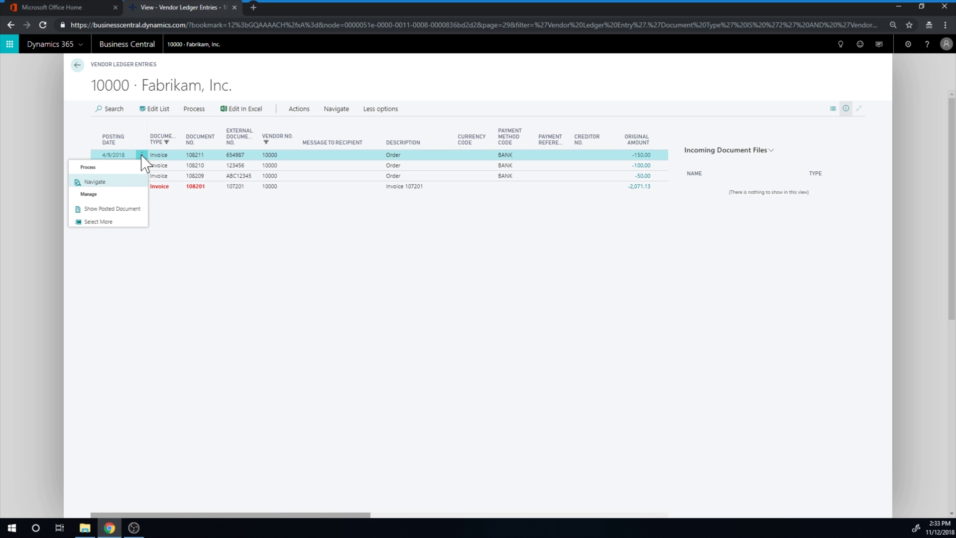
left_click(207, 199)
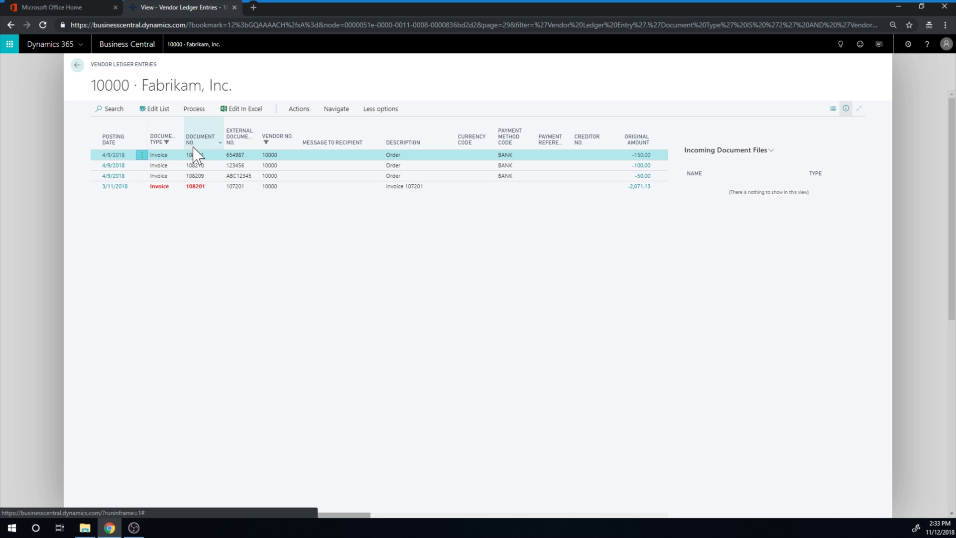
left_click(179, 143)
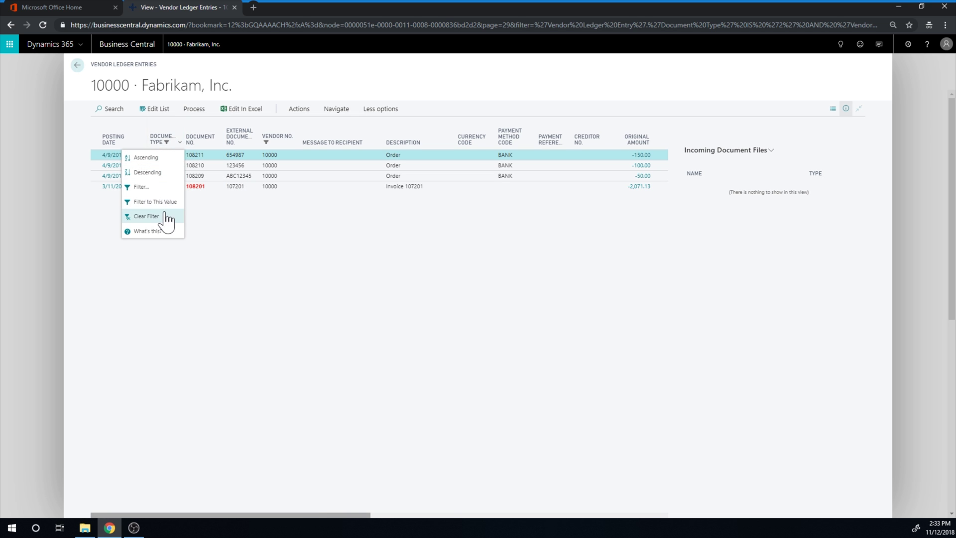
left_click(160, 187)
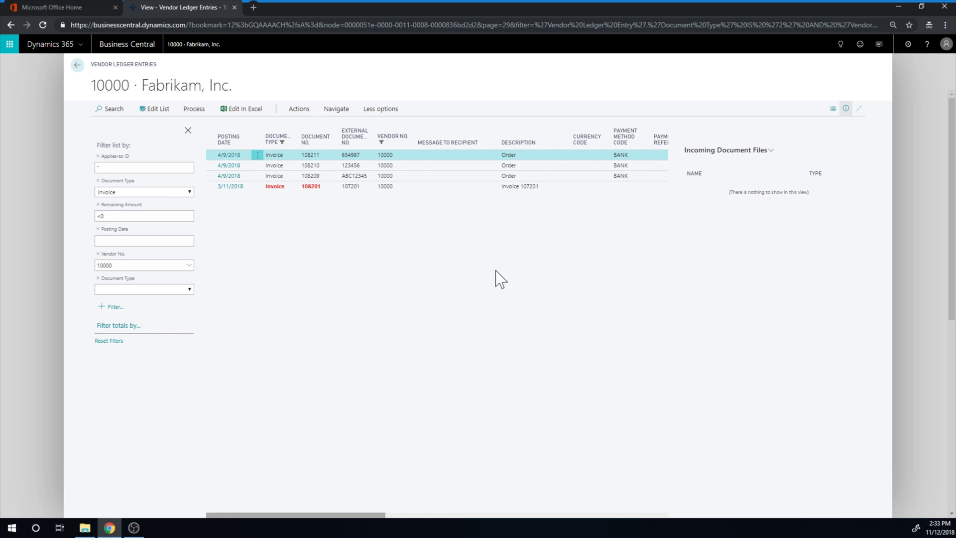
Filter the invoices by Due Date ..11/12/18 in place of the vendor filter
left_click(111, 307)
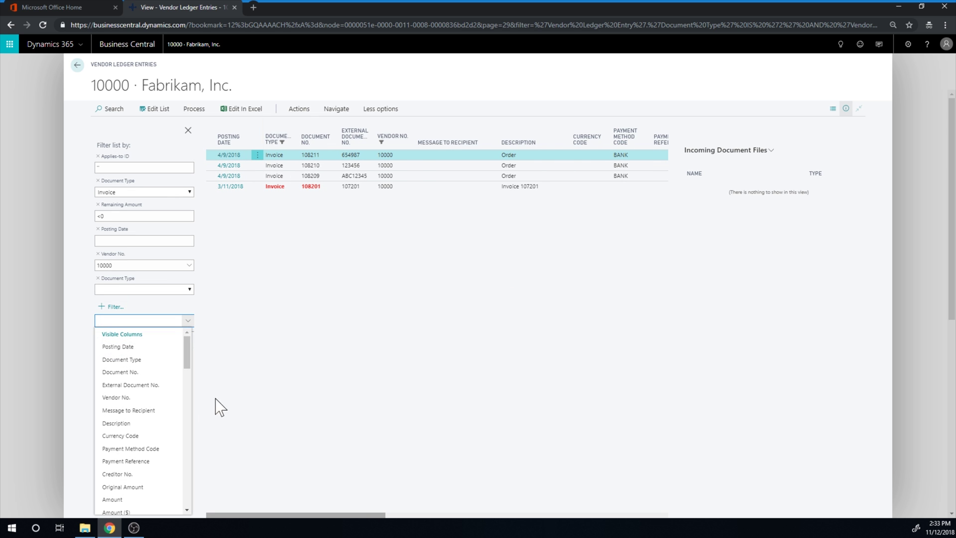
scroll(123, 383, "down", 1)
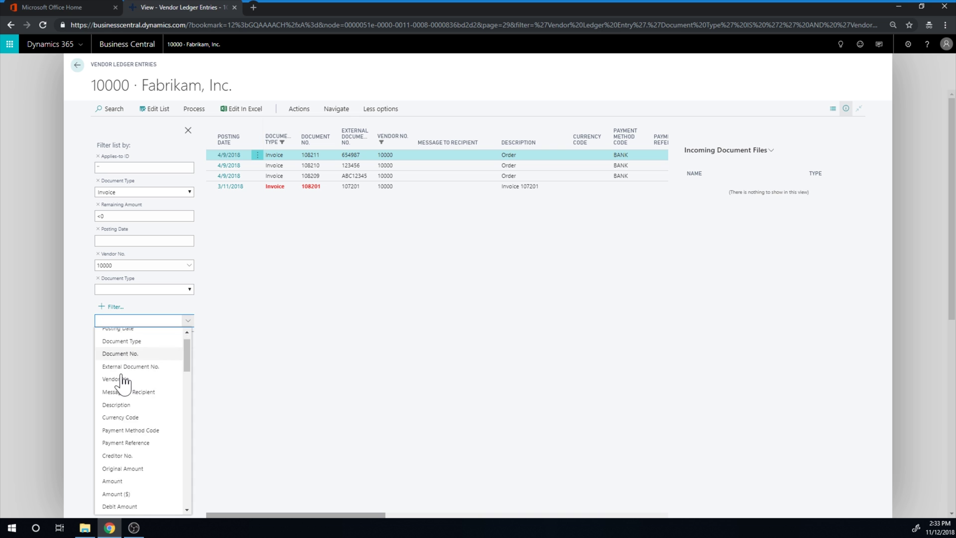
scroll(125, 385, "down", 2)
scroll(125, 387, "down", 2)
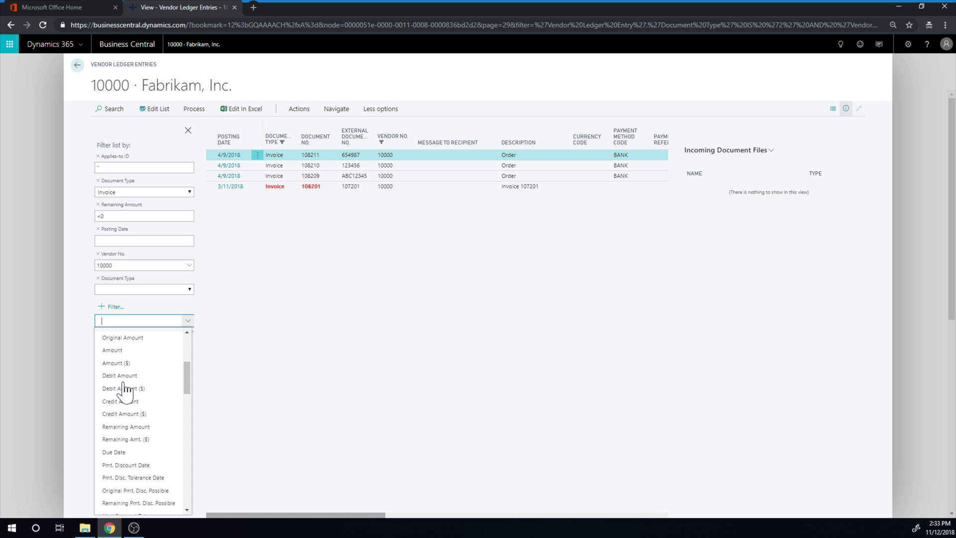
left_click(113, 450)
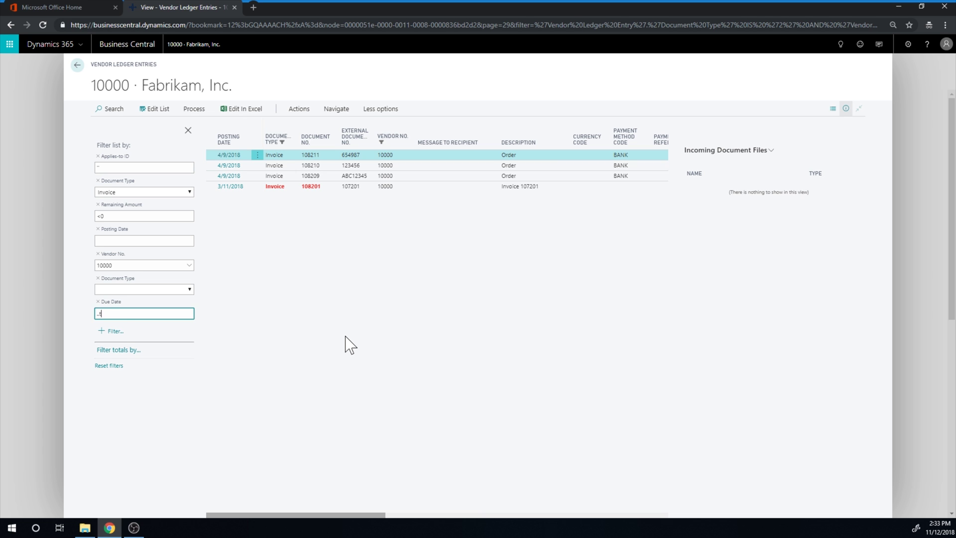
key("Tab")
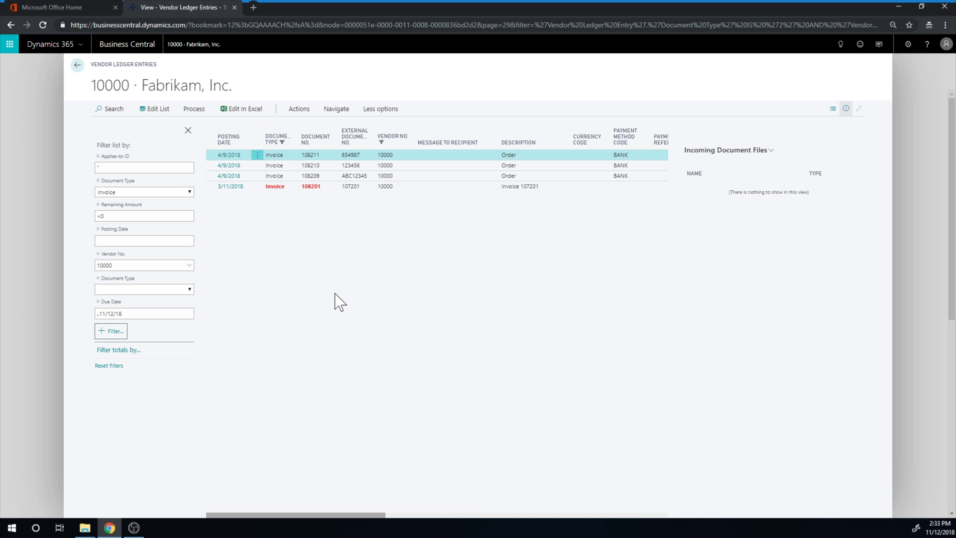
left_click(188, 264)
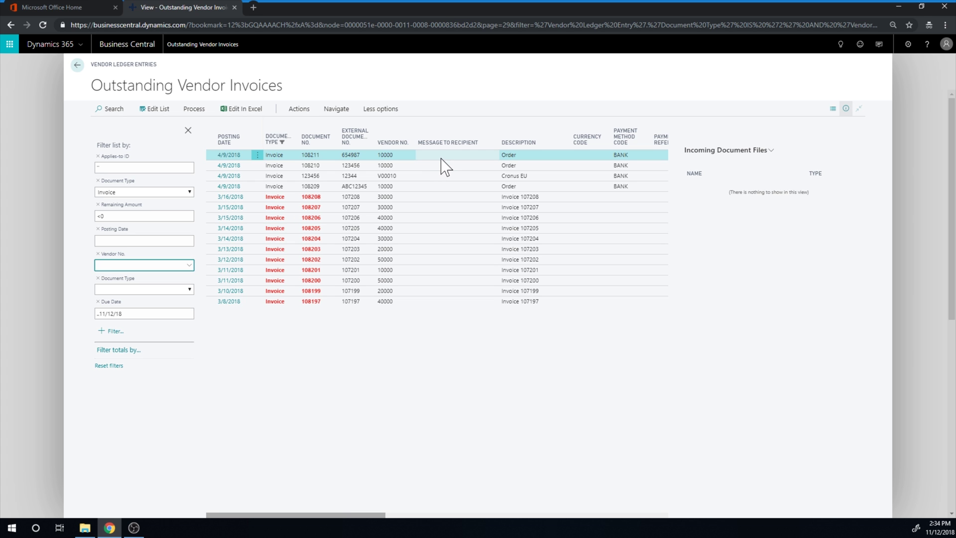
left_click(301, 111)
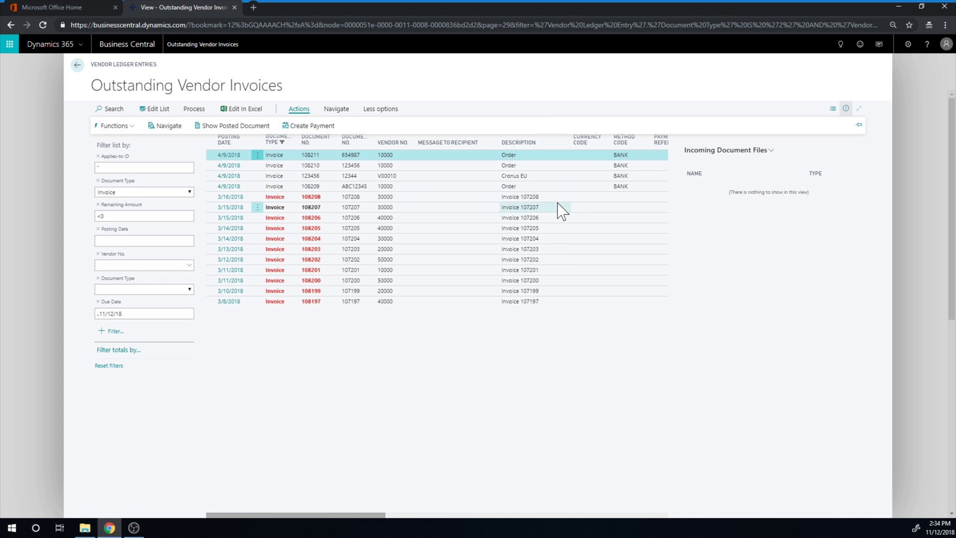
Select all 15 invoices and open Create Payment for batch CASH starting at G04001
left_click(321, 387)
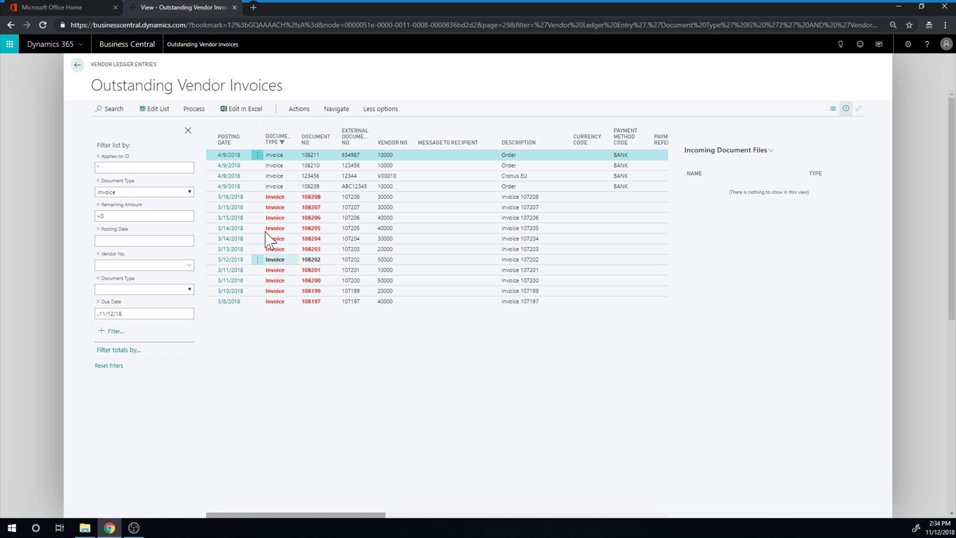
left_click(257, 158)
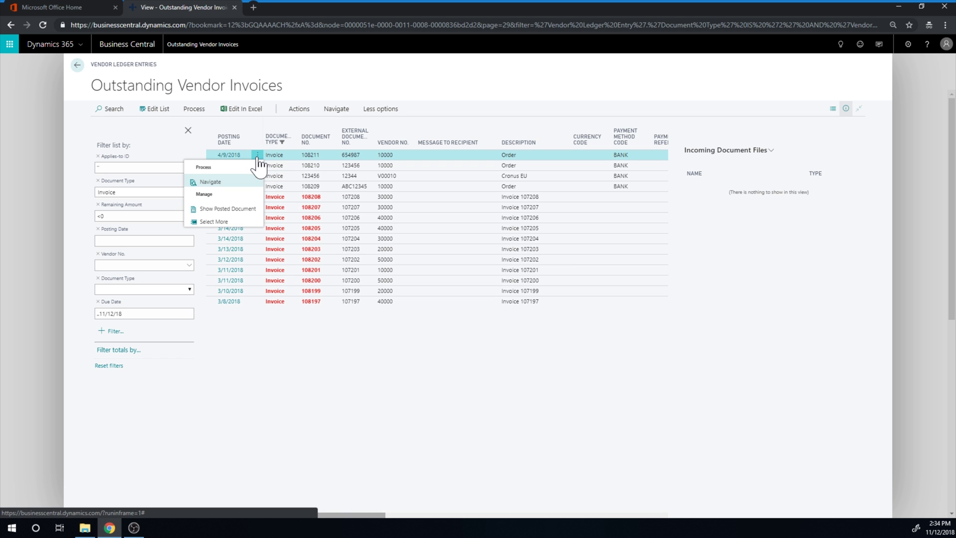
left_click(217, 222)
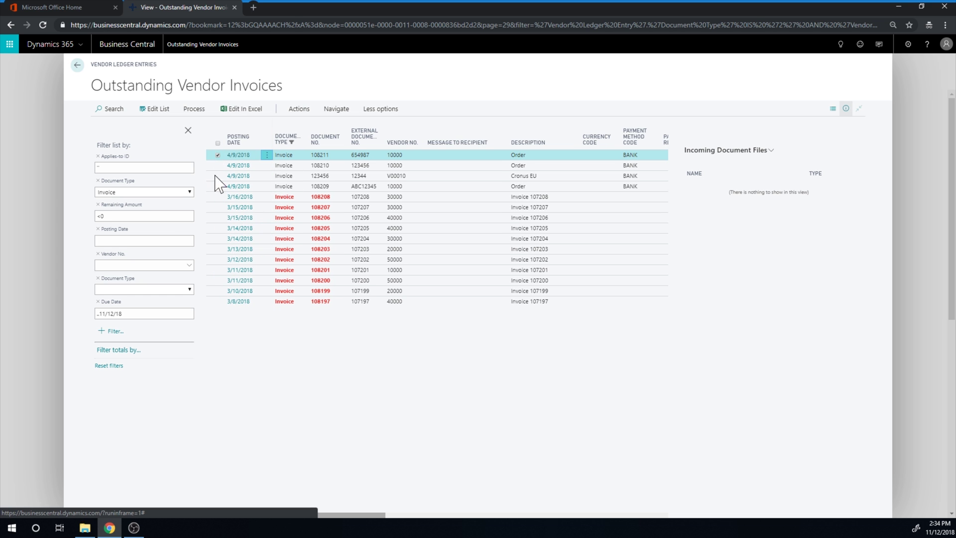
left_click(218, 142)
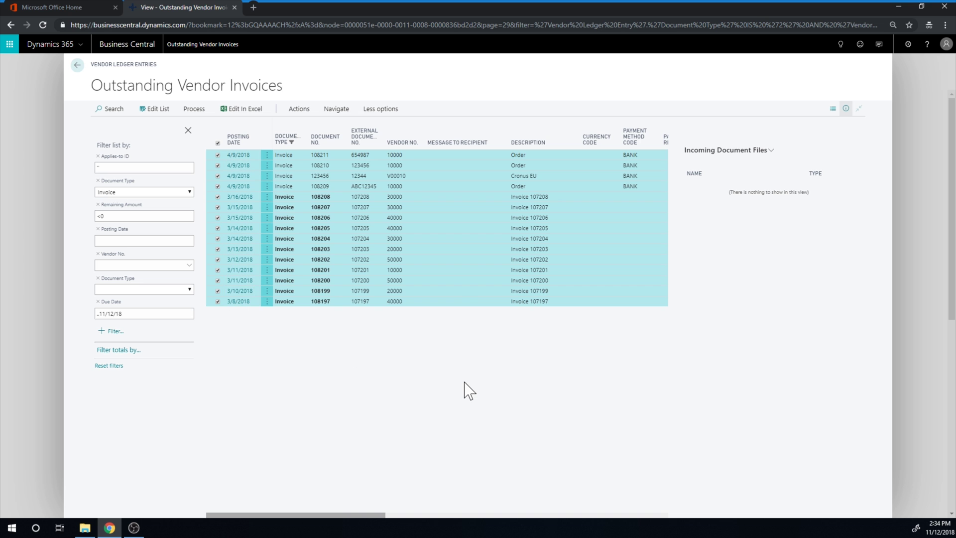
left_click(301, 109)
left_click(319, 125)
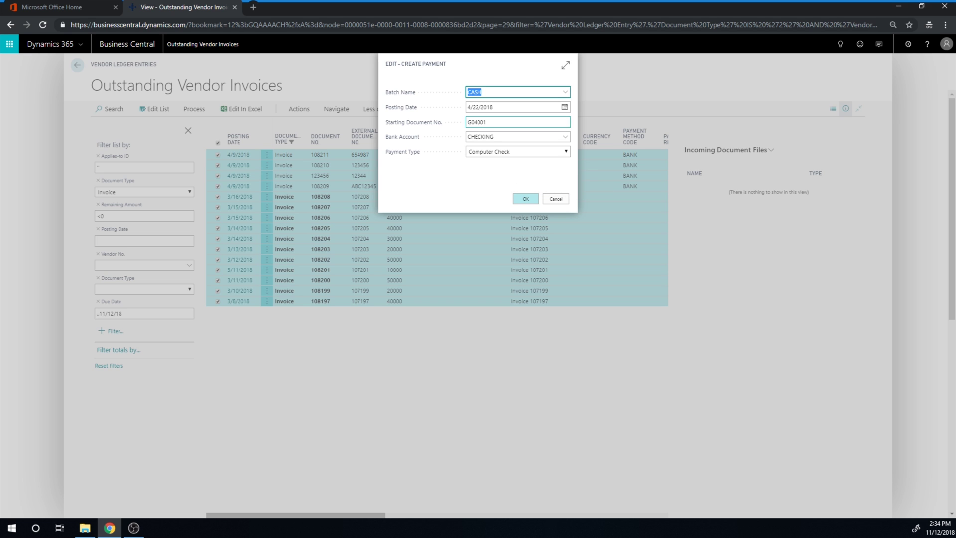
Create the six CASH payment lines G04001–G04006 and review them in the journal
left_click(529, 199)
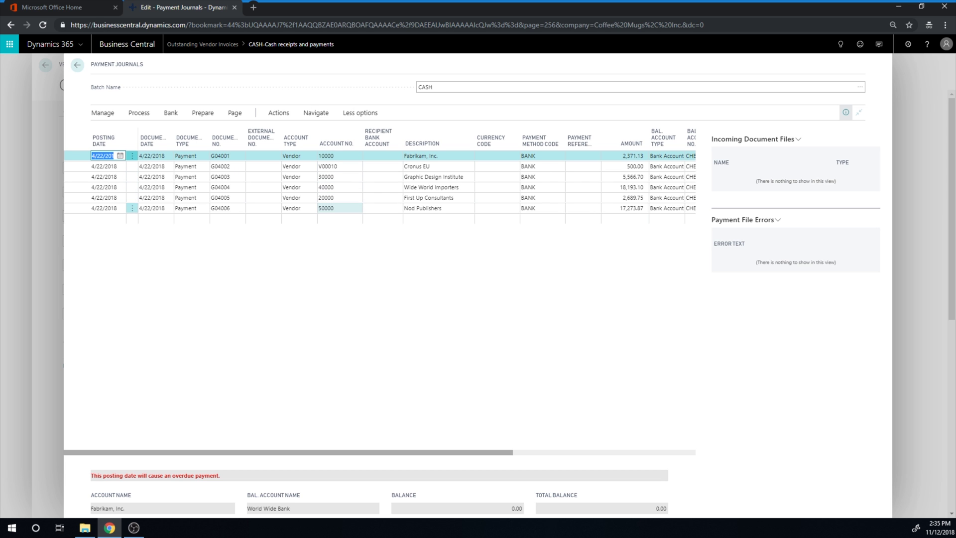
left_click(624, 187)
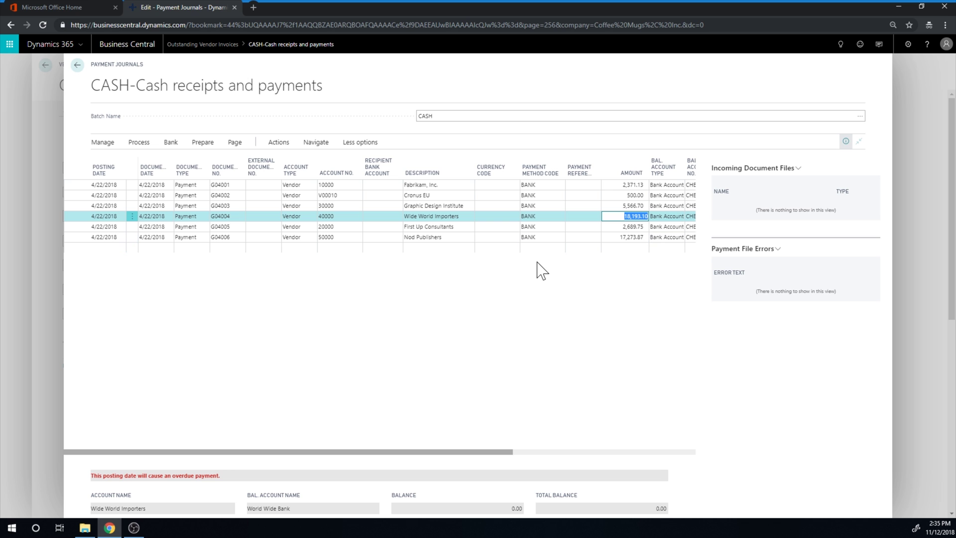
key("Up")
key("Up")
key("Up")
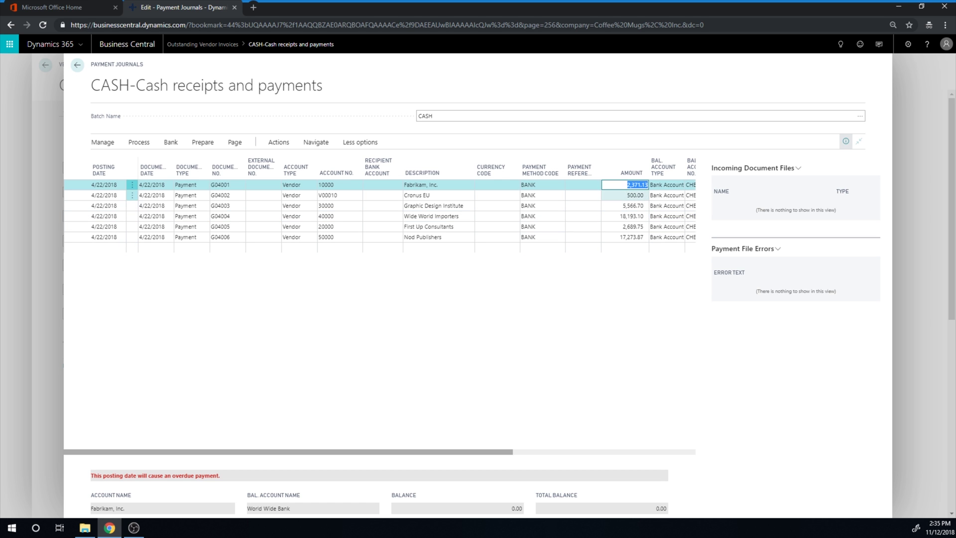
left_click(316, 143)
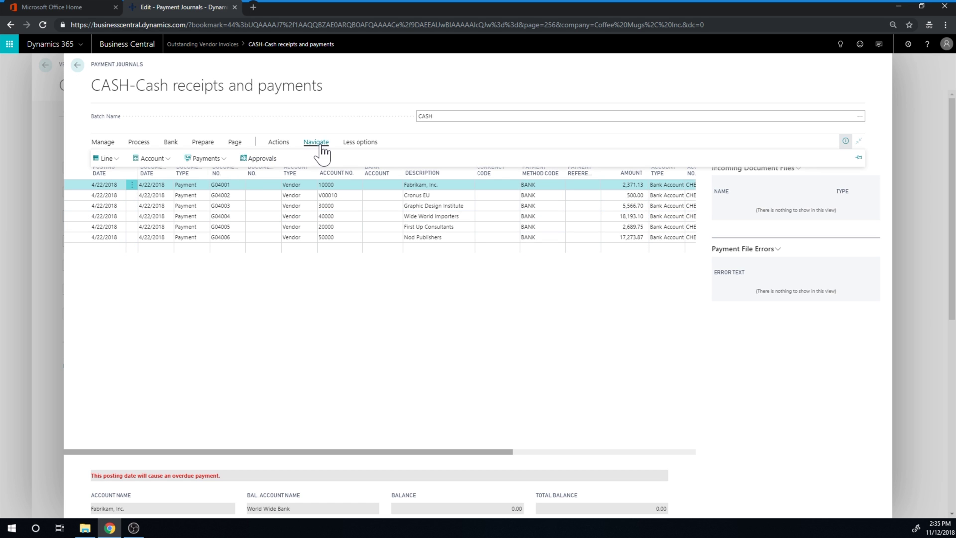
left_click(106, 159)
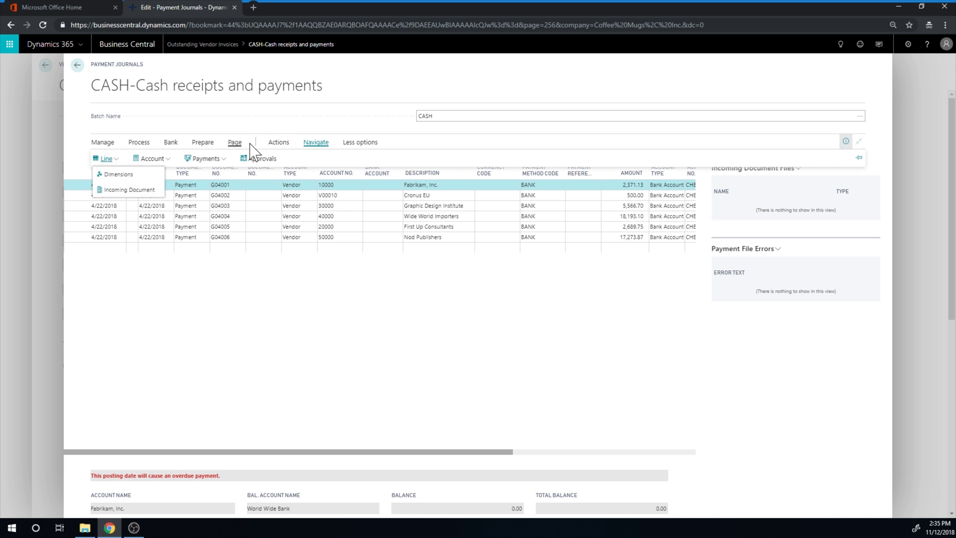
left_click(279, 143)
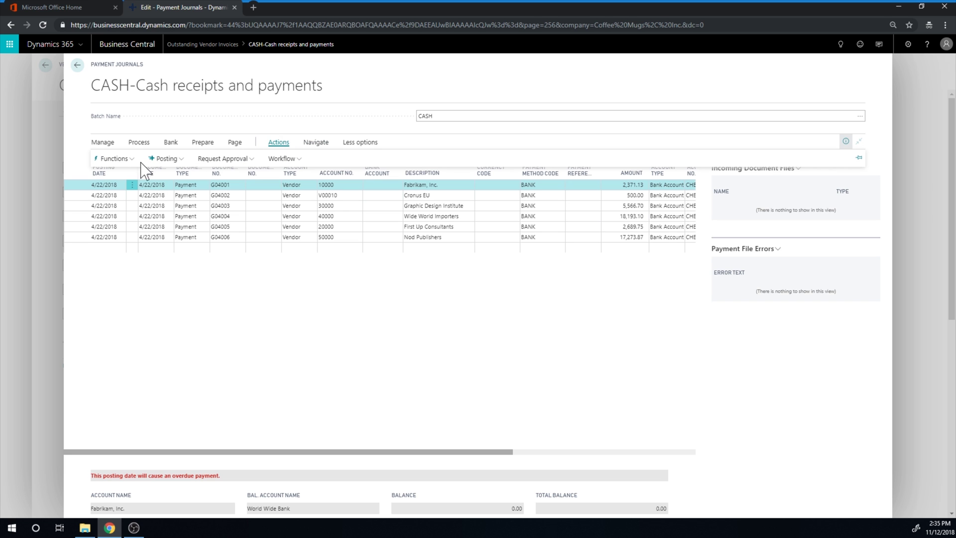
left_click(110, 160)
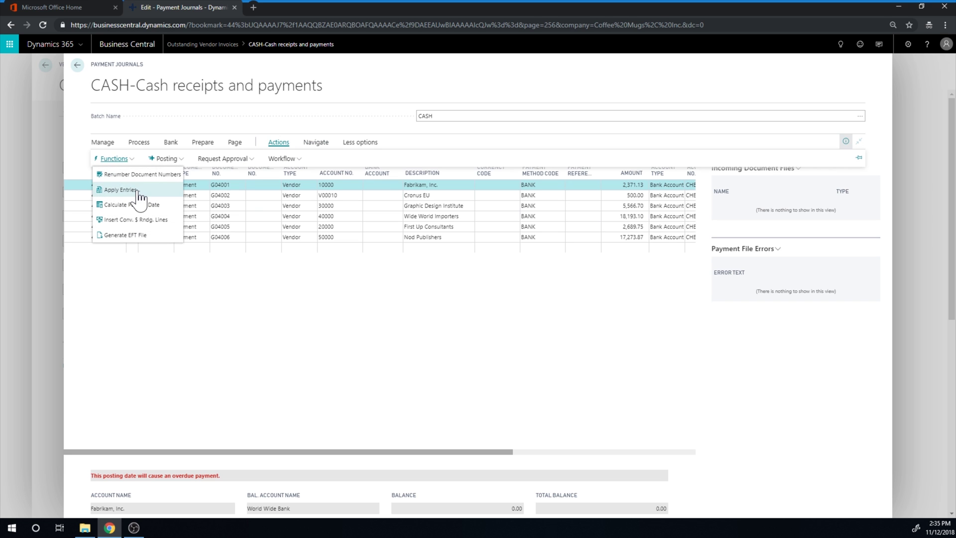
left_click(122, 190)
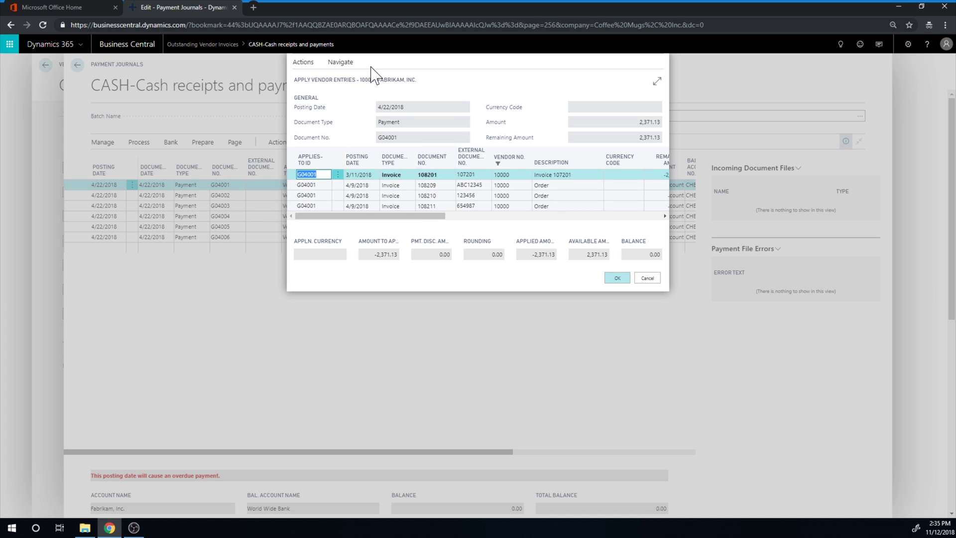
left_click(648, 278)
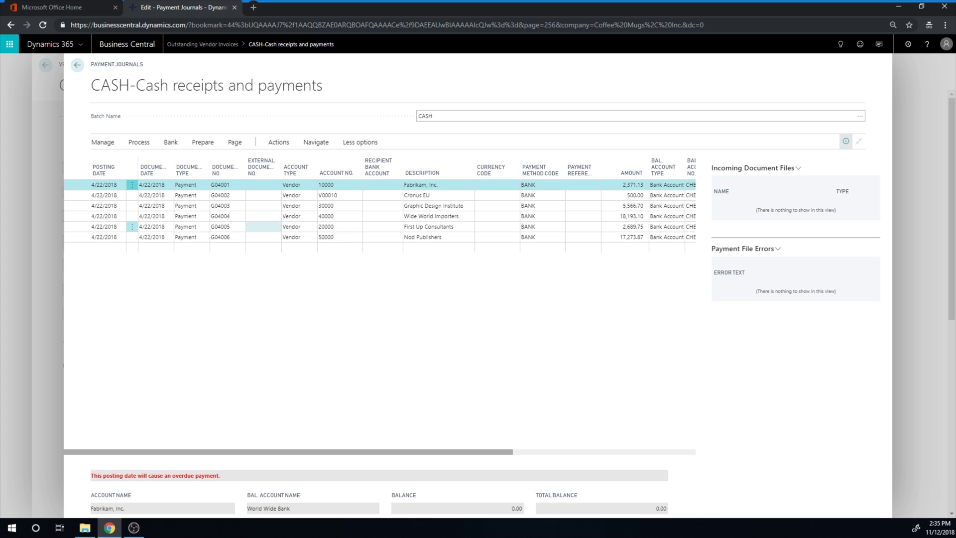
left_click(279, 143)
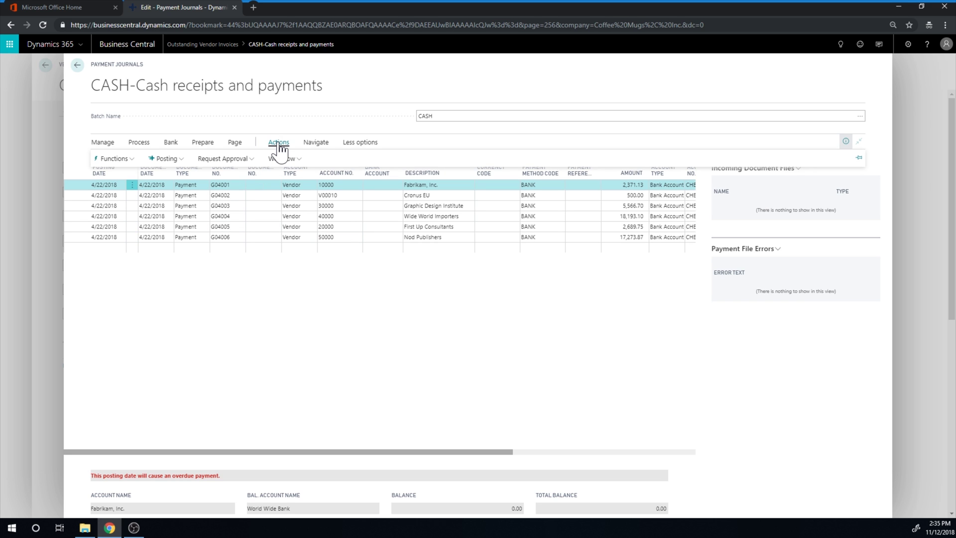
Browse the journal's Functions and Process actions, then leave the Payment Journal
left_click(118, 160)
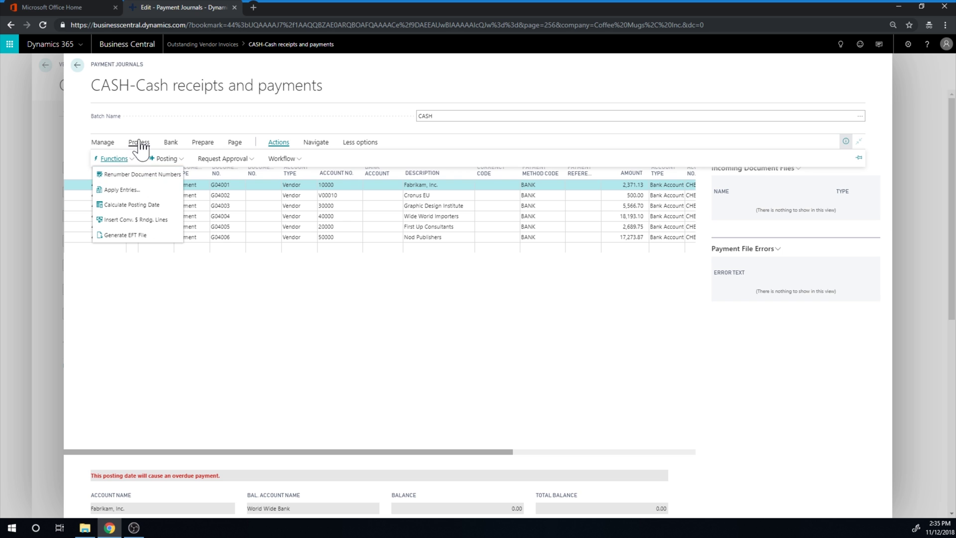
left_click(139, 143)
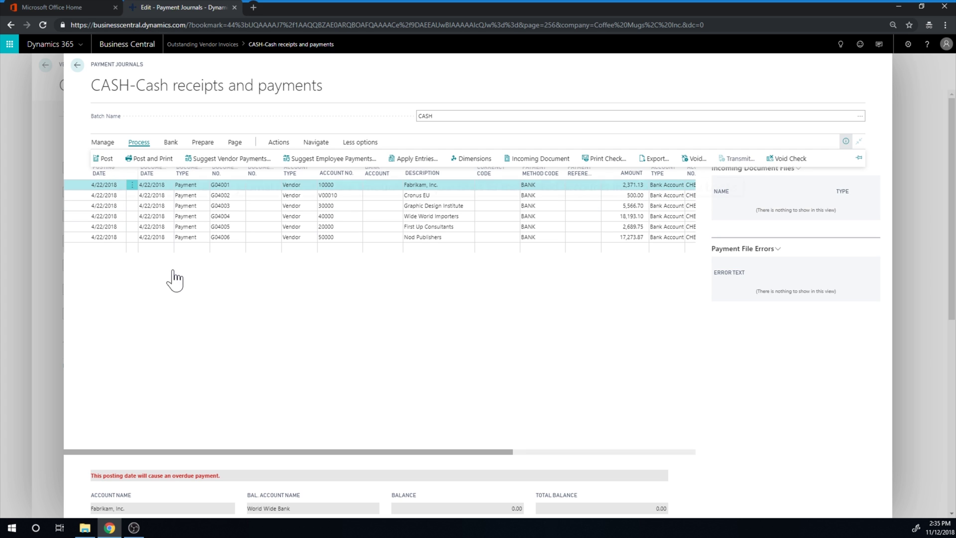
left_click(363, 337)
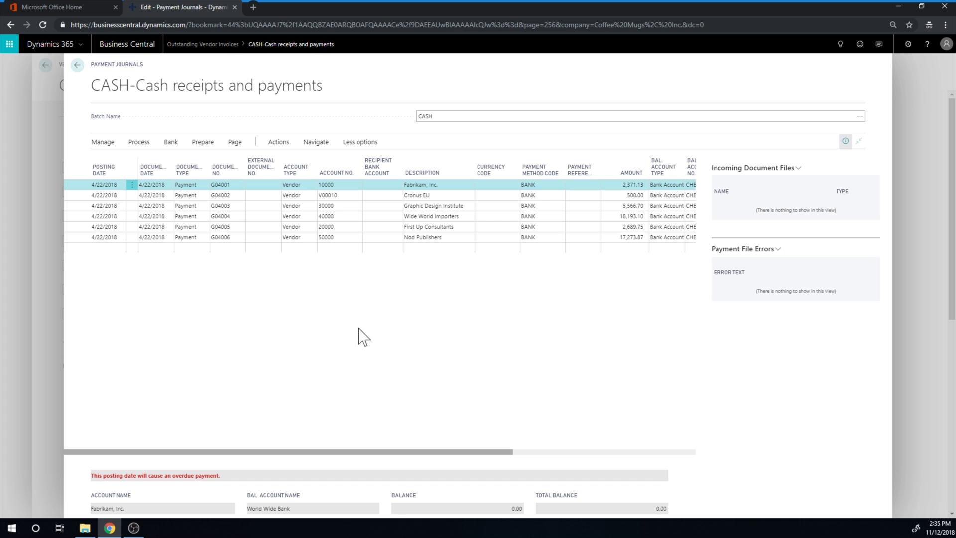
left_click(439, 247)
left_click(77, 65)
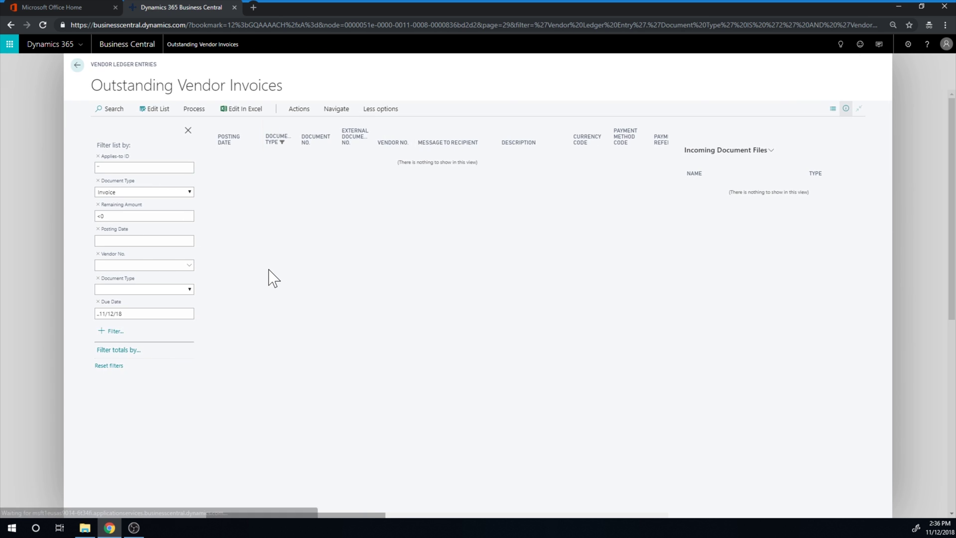
Close the filter pane and go back to the Coffee Mugs, Inc. home page
left_click(188, 130)
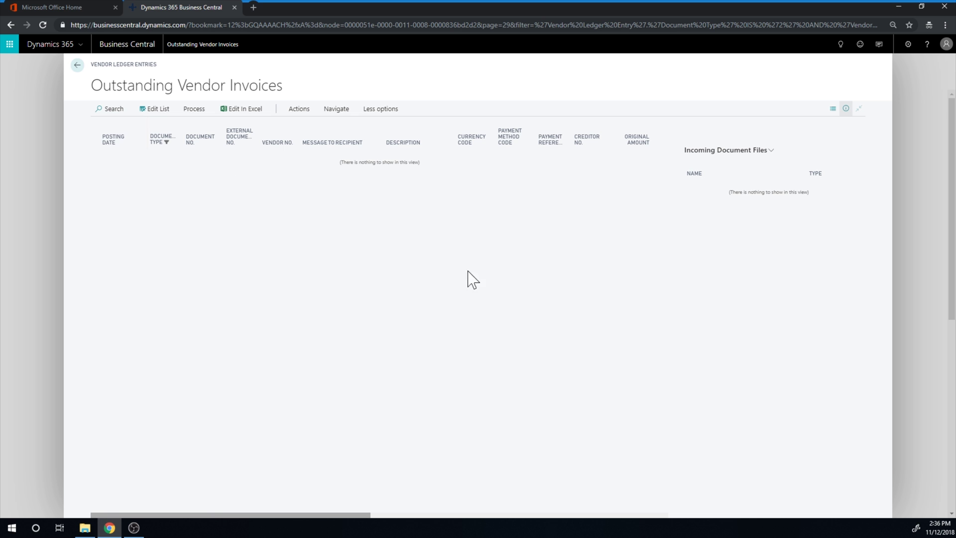
left_click(77, 65)
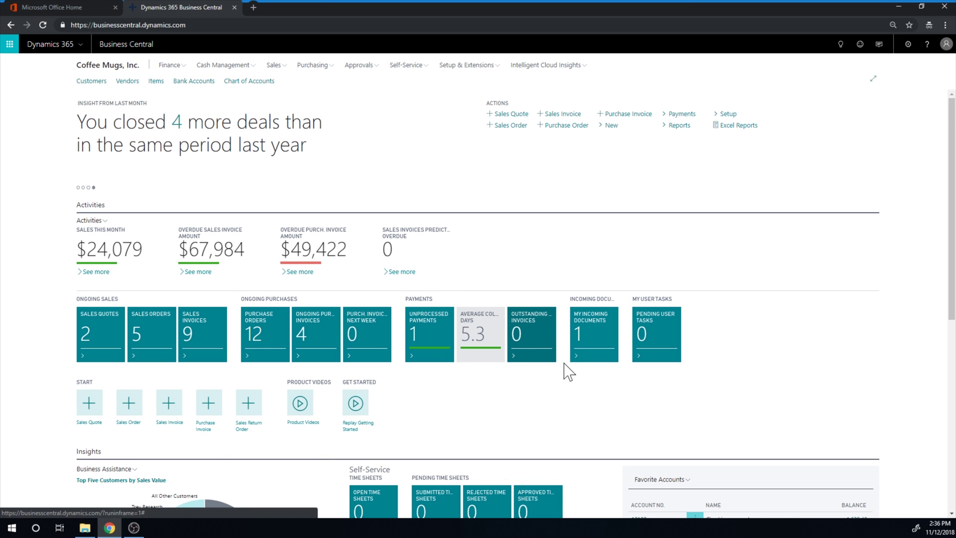